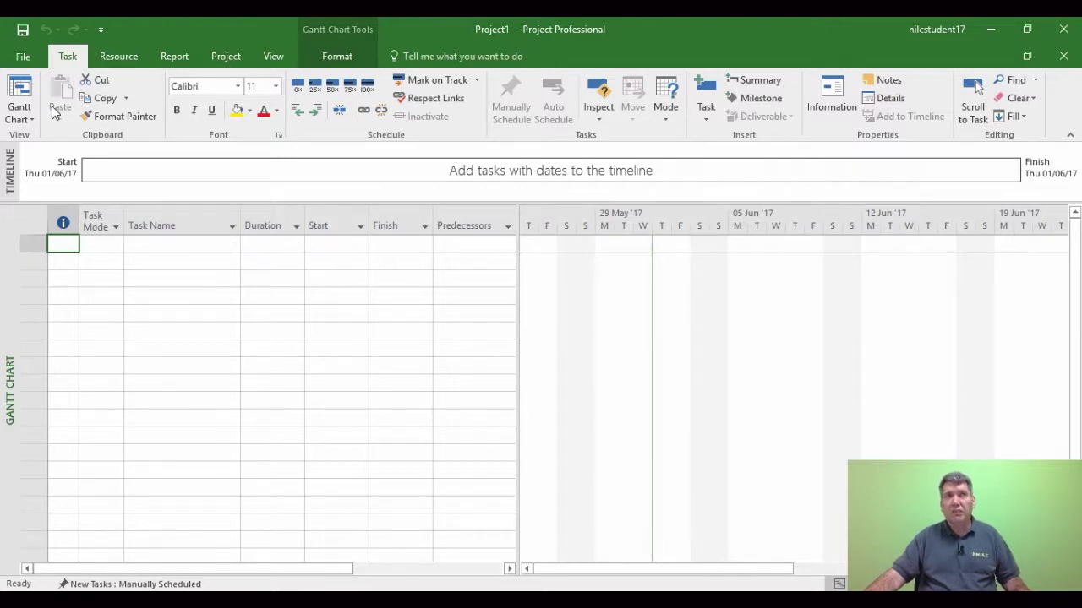
# Set the project's calendar option for the week start to Wednesday in the scheduling options
pyautogui.click(23, 57)
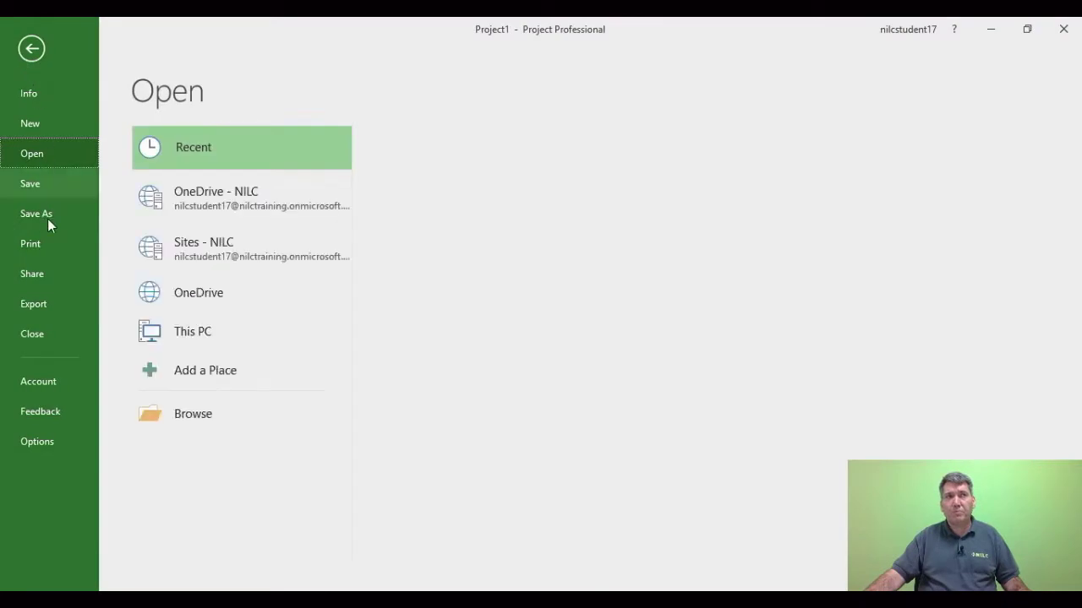
pyautogui.click(38, 442)
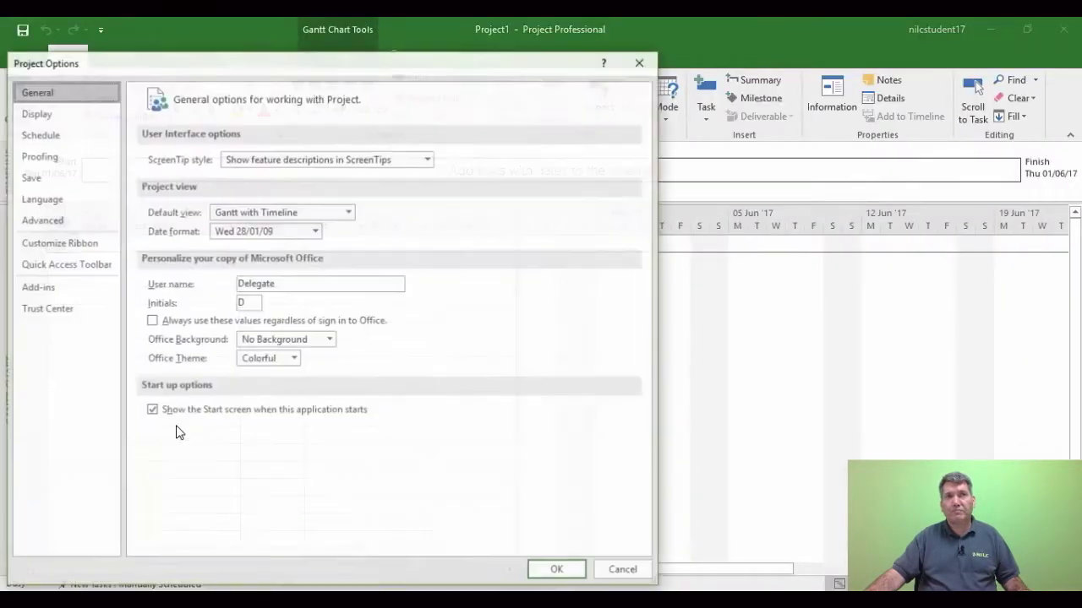
pyautogui.click(42, 138)
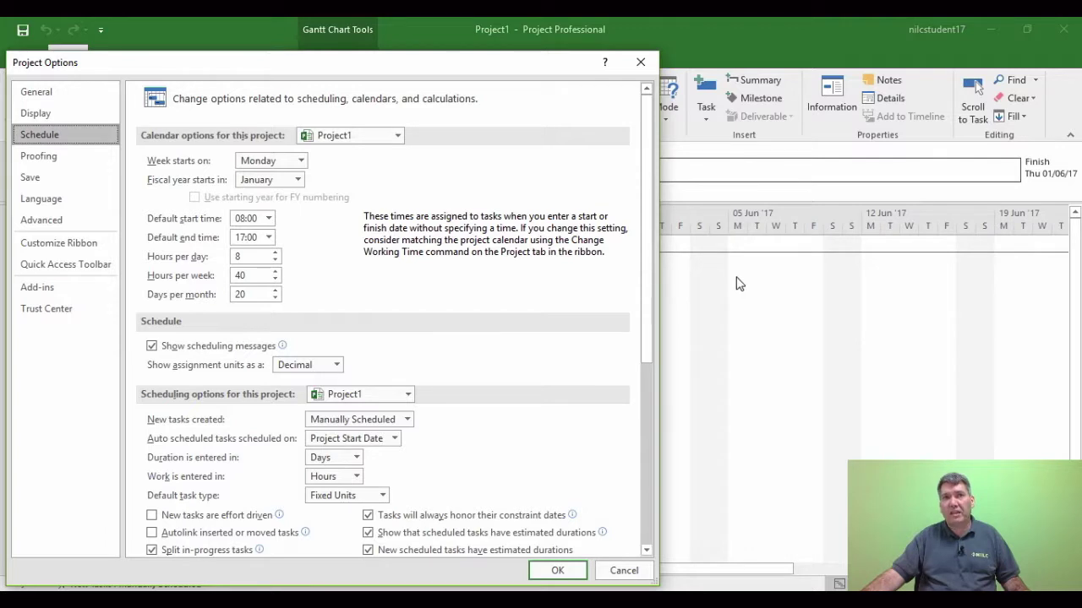
pyautogui.click(301, 162)
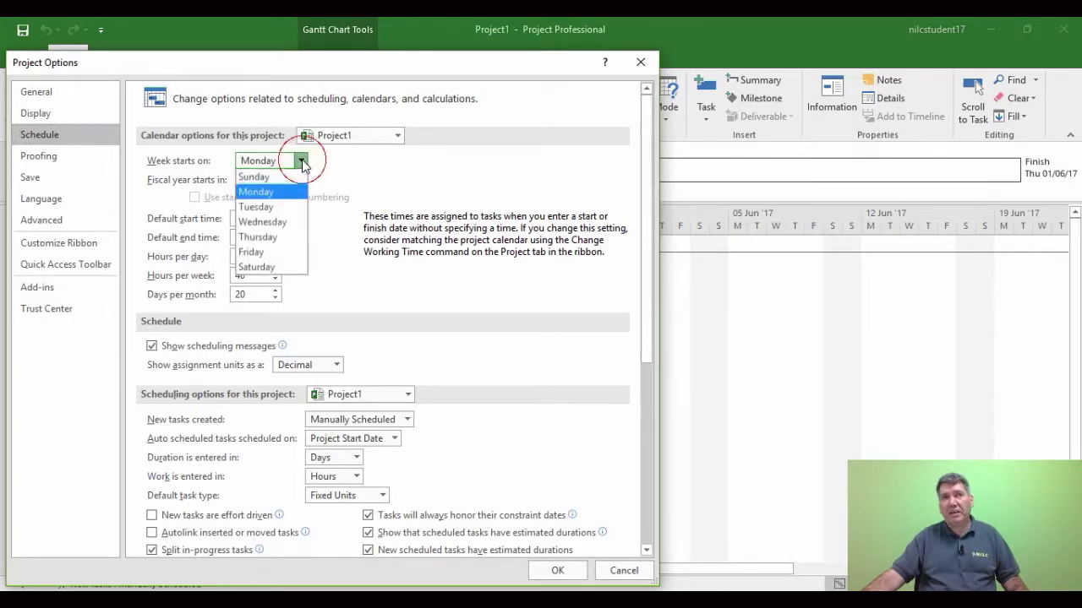
pyautogui.click(287, 222)
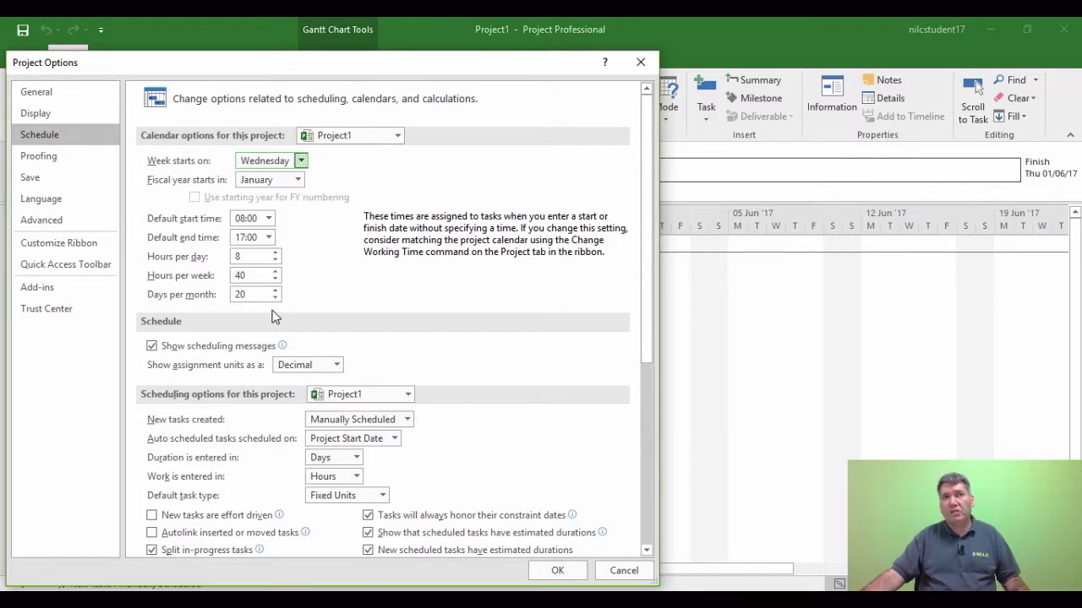
# Set the hours per week to 37.5 and the hours per day to 7.5, and apply the project options
pyautogui.doubleClick(249, 276)
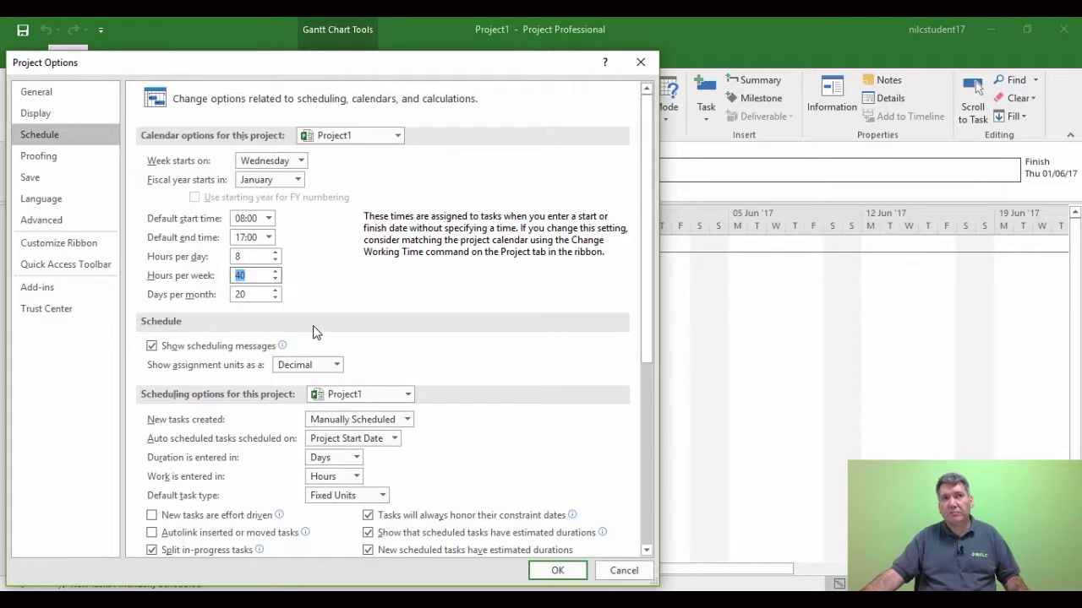
pyautogui.write('3')
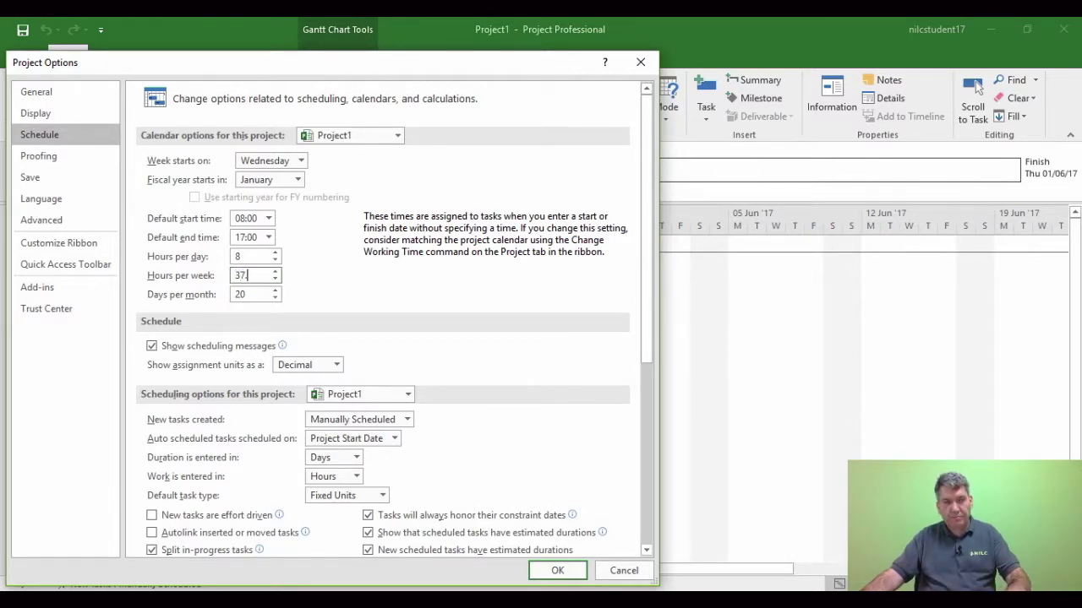
pyautogui.write('7.5')
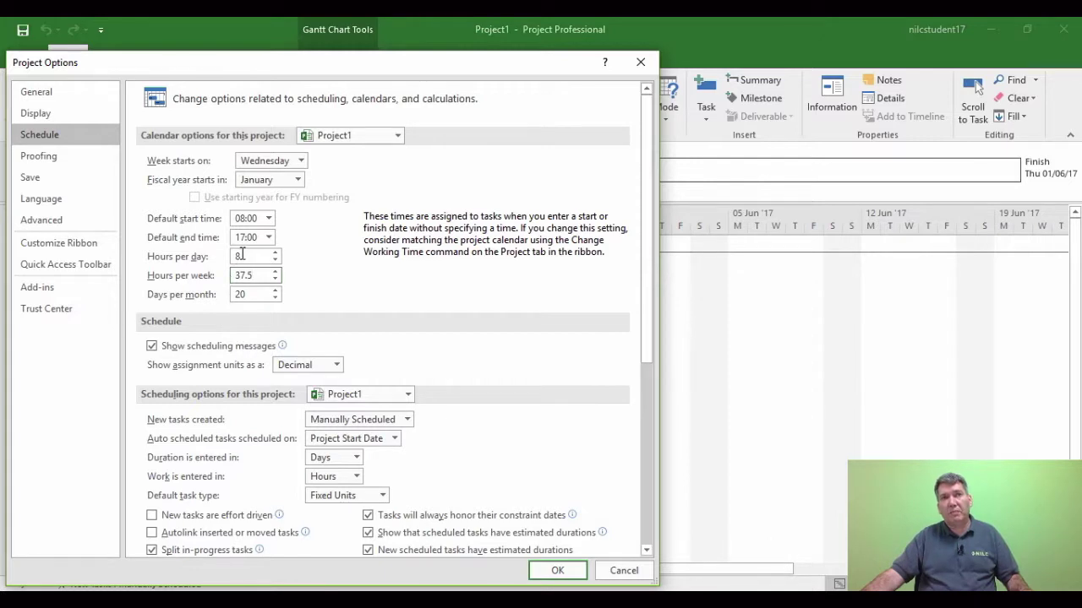
pyautogui.doubleClick(241, 255)
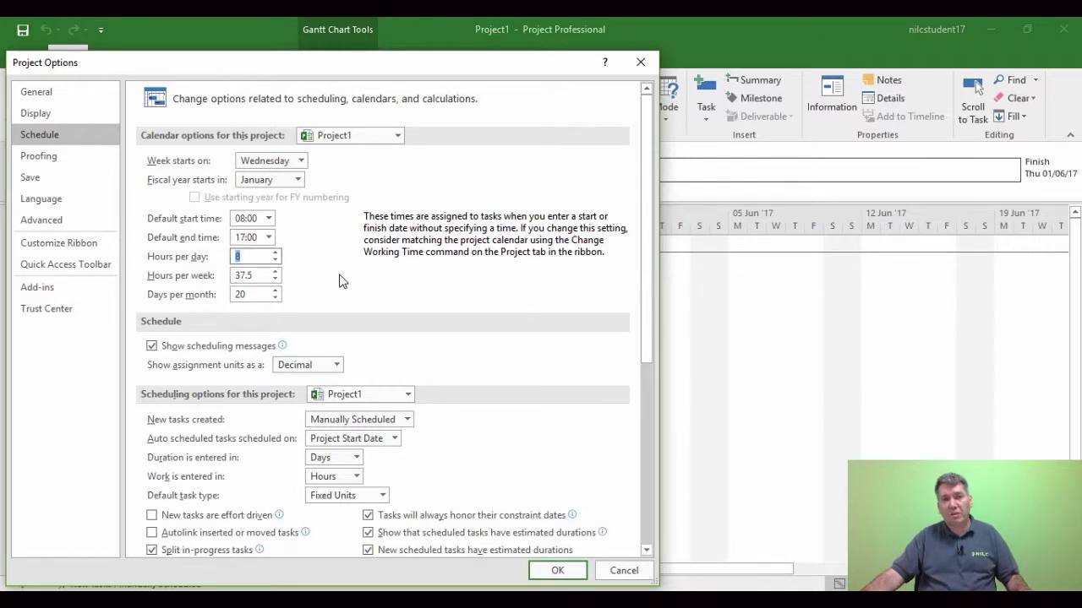
pyautogui.write('7')
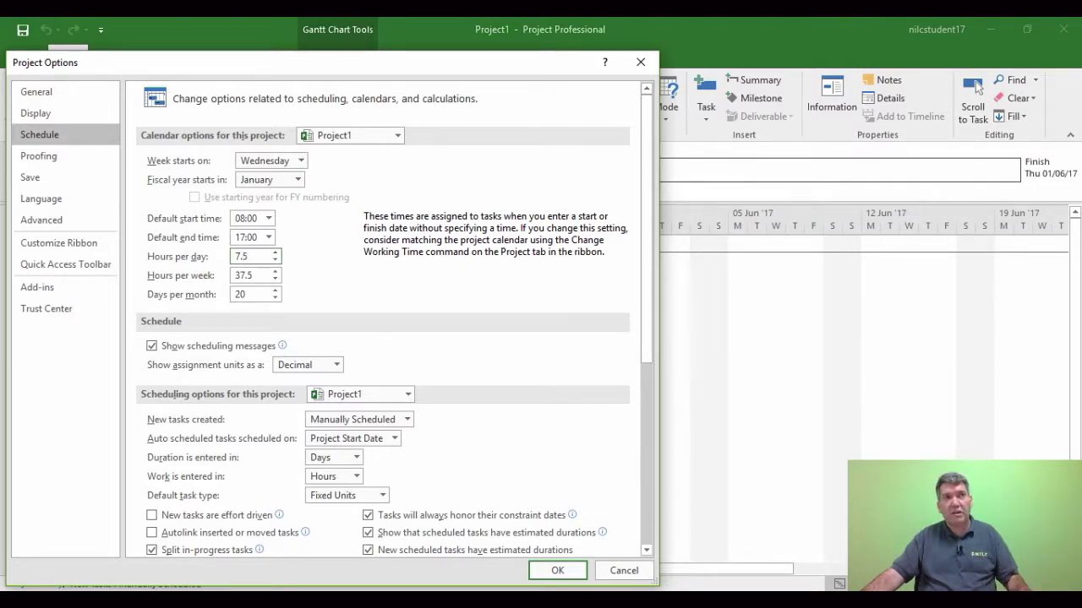
pyautogui.write('.5')
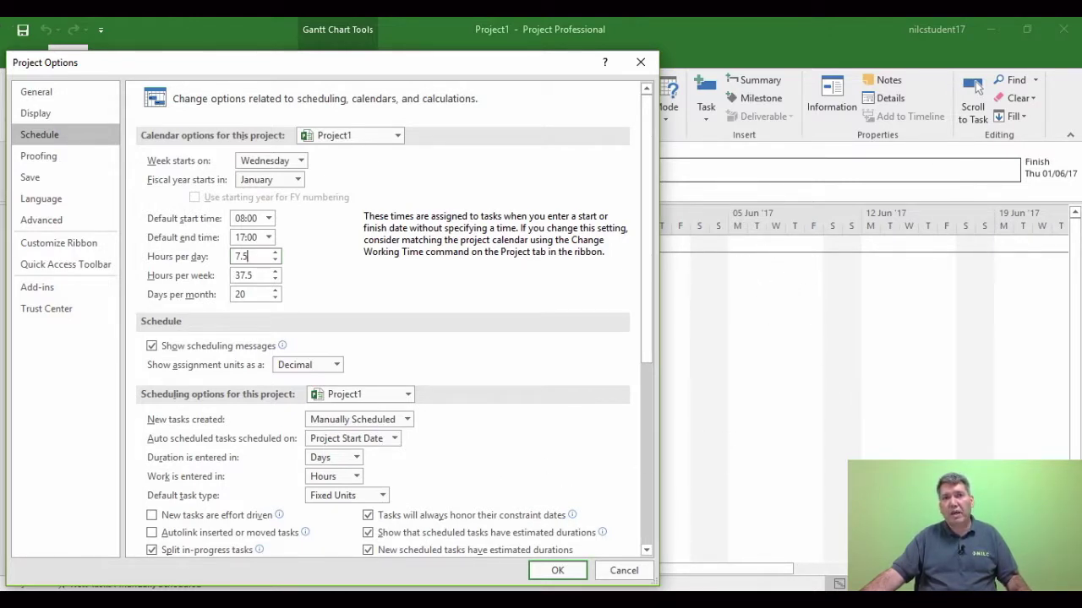
pyautogui.click(557, 572)
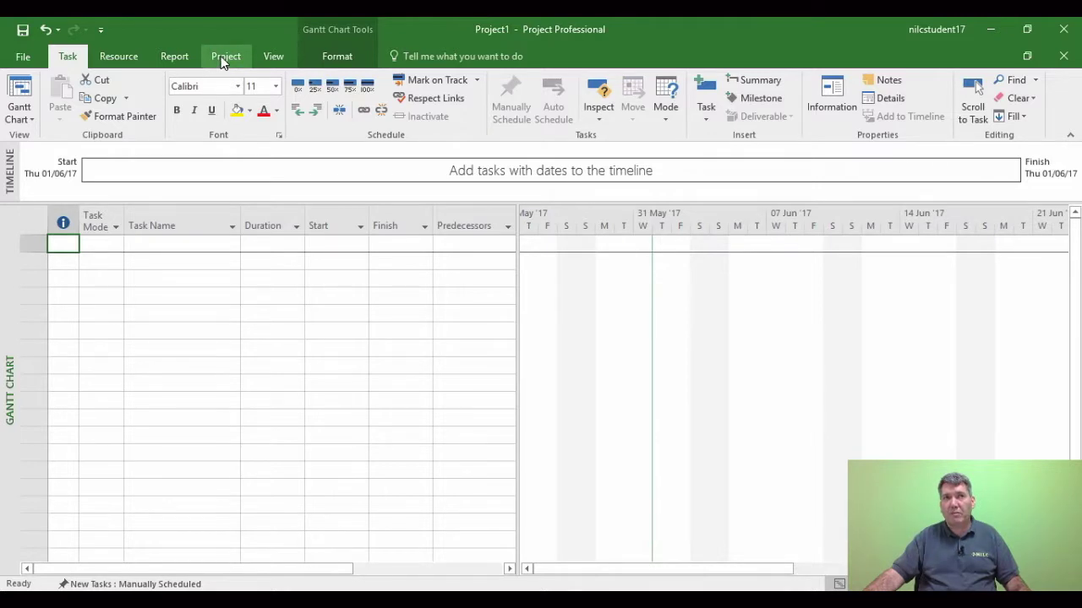
# Open the working time details of the default work week for the Standard project calendar
pyautogui.click(225, 59)
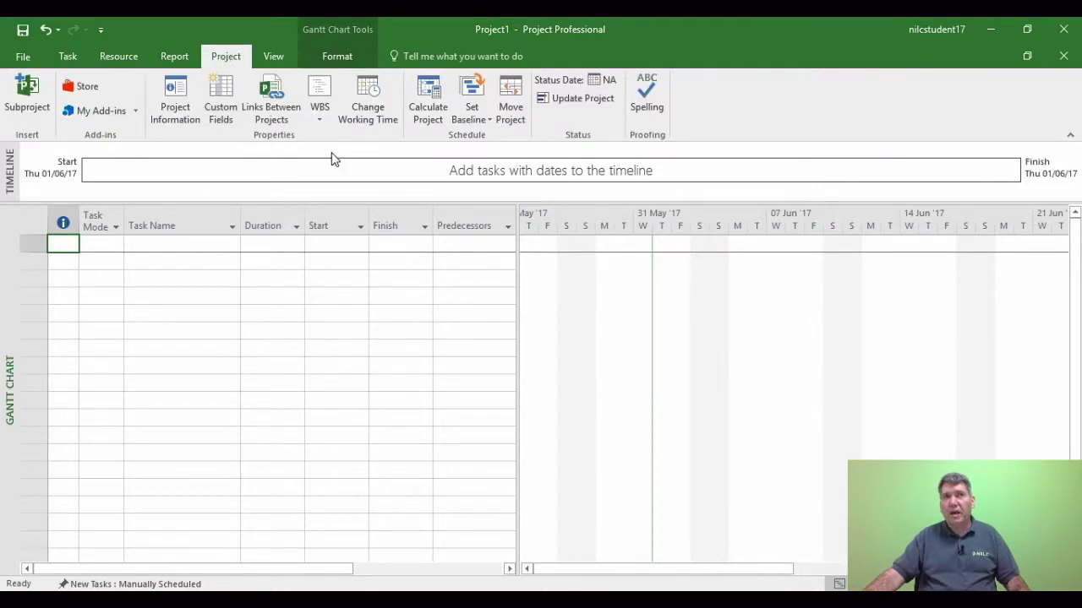
pyautogui.click(371, 95)
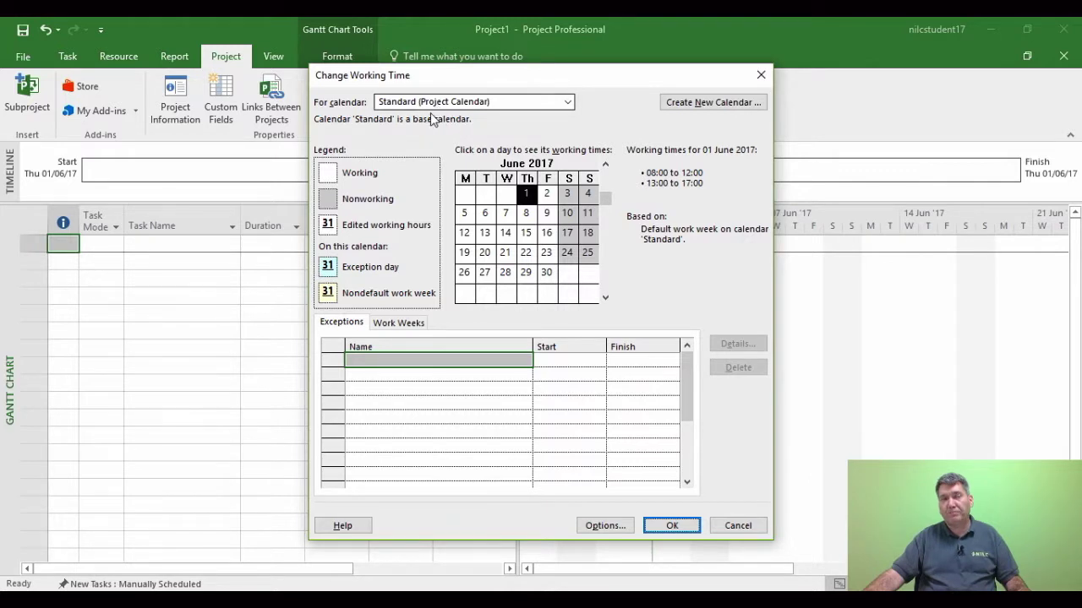
pyautogui.click(567, 102)
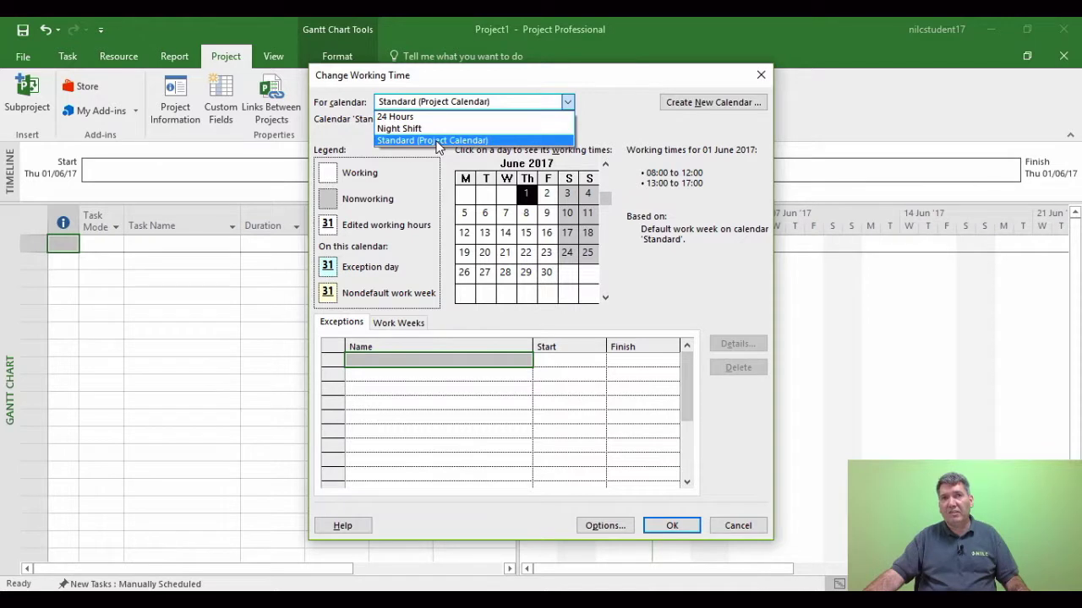
pyautogui.click(437, 142)
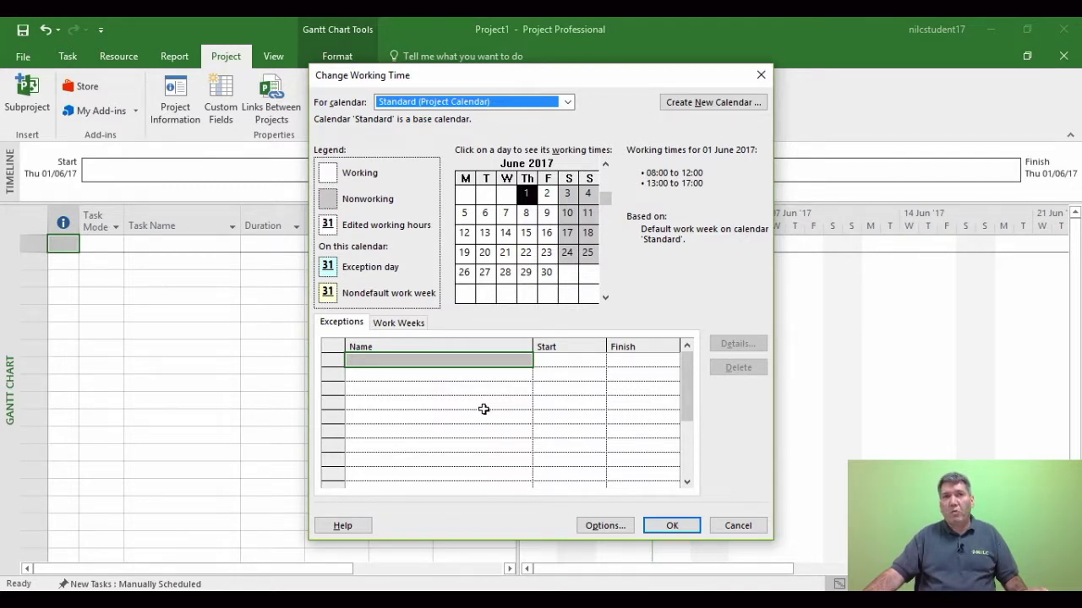
pyautogui.click(403, 325)
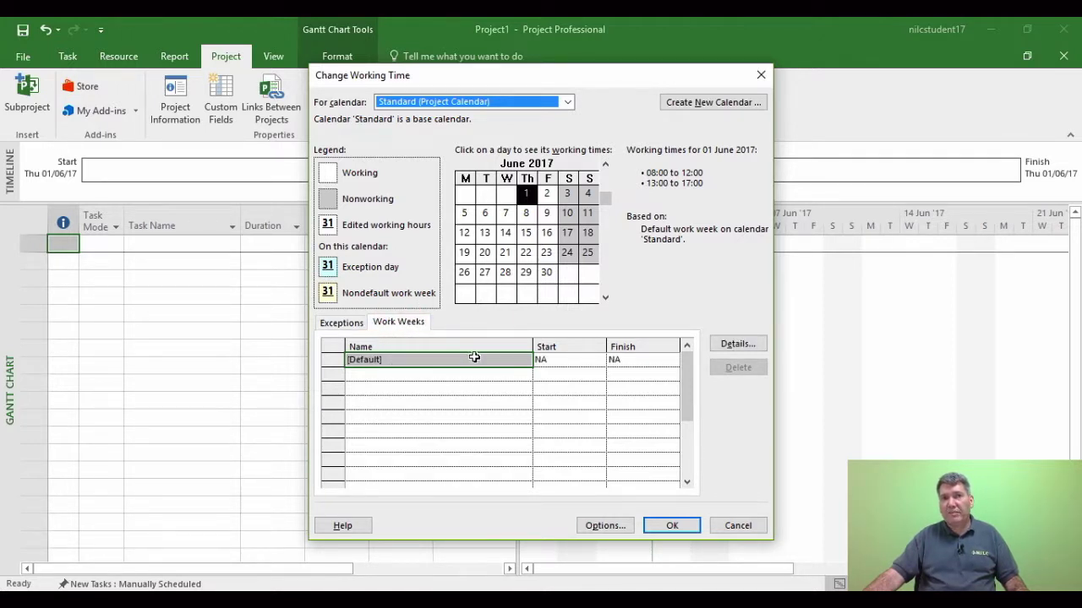
pyautogui.click(743, 343)
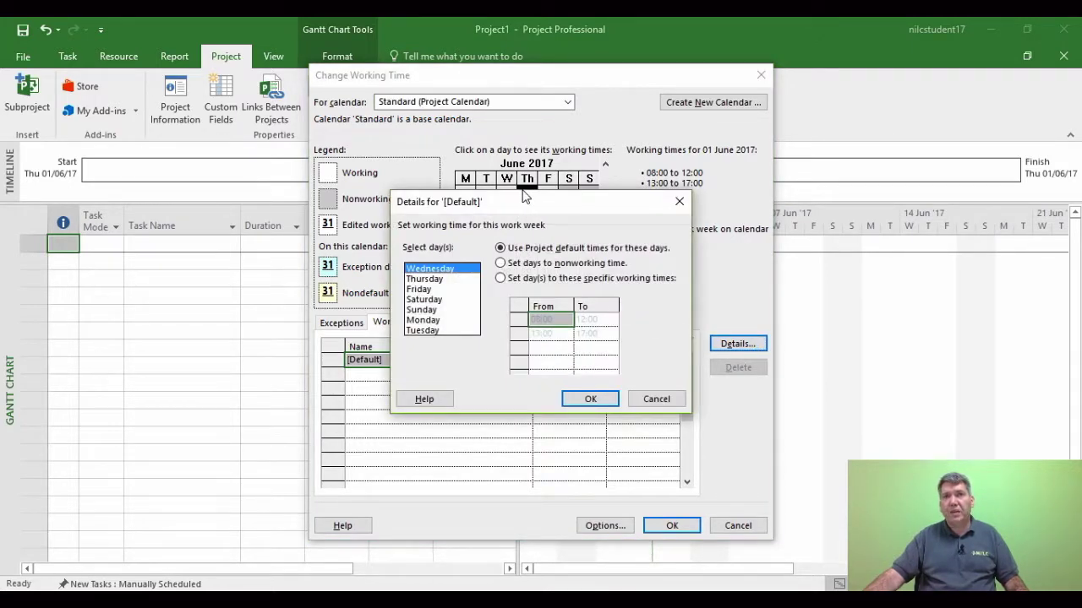
pyautogui.moveTo(541, 205); pyautogui.dragTo(702, 315)
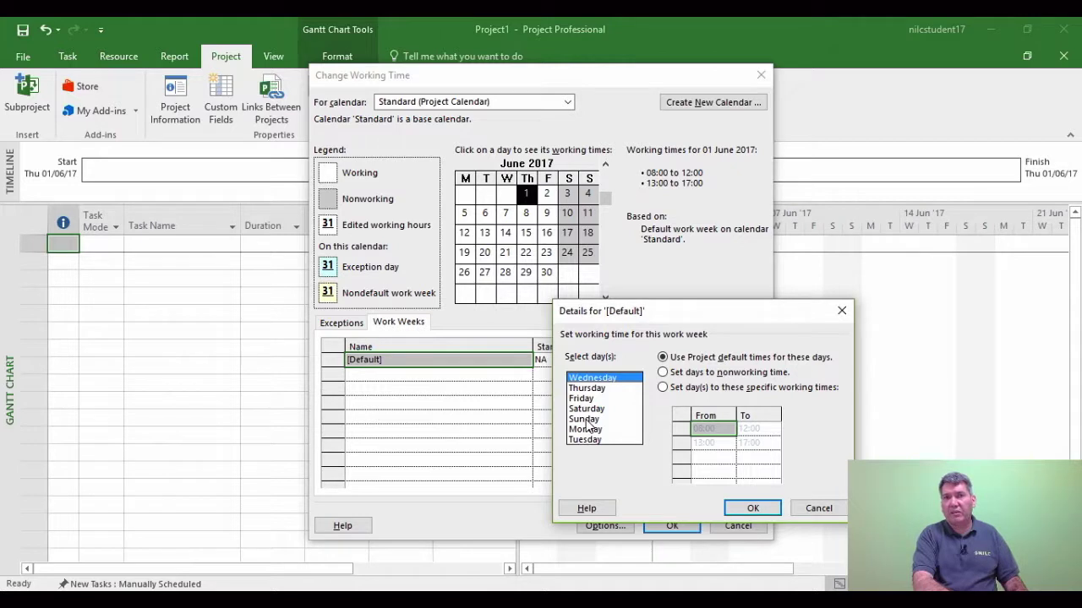
# Give Wednesday through Sunday specific working times in the default work week, with the morning period starting at 08:30
pyautogui.keyDown('shift'); pyautogui.click(586, 420); pyautogui.keyUp('shift')
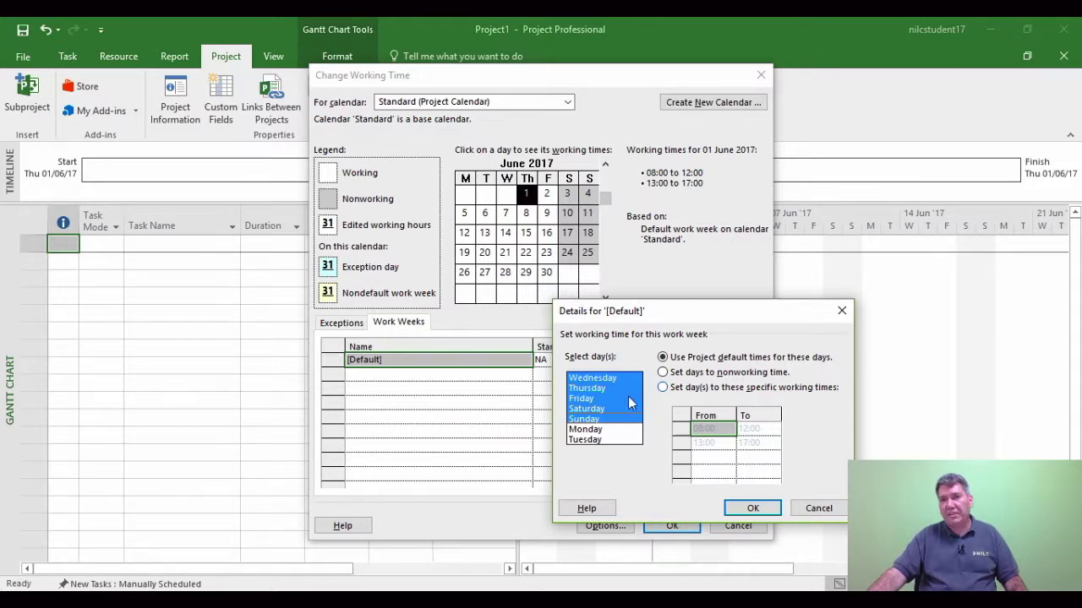
pyautogui.click(664, 390)
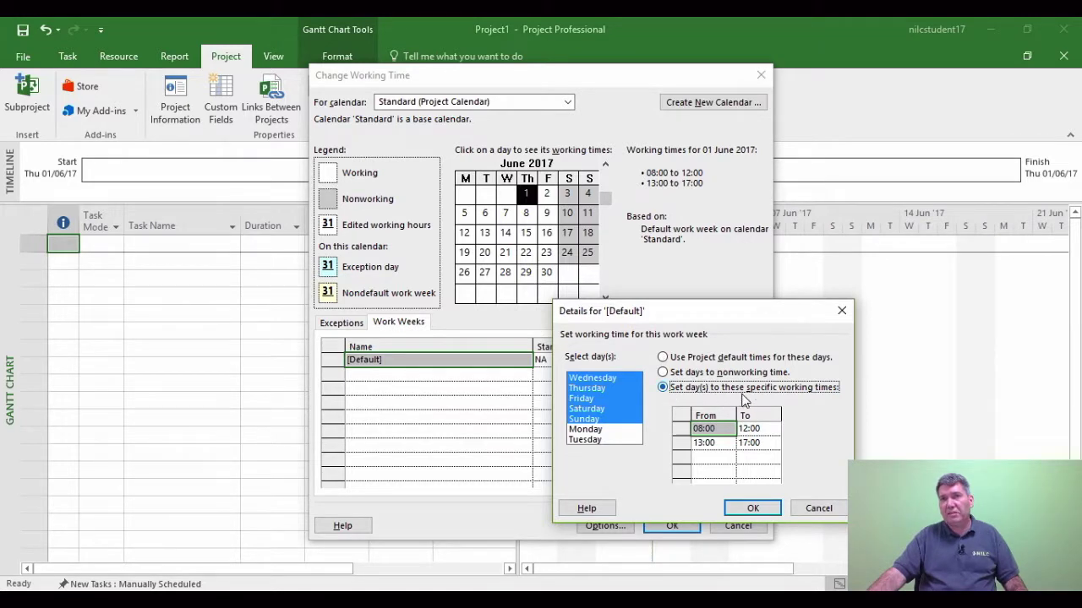
pyautogui.click(708, 432)
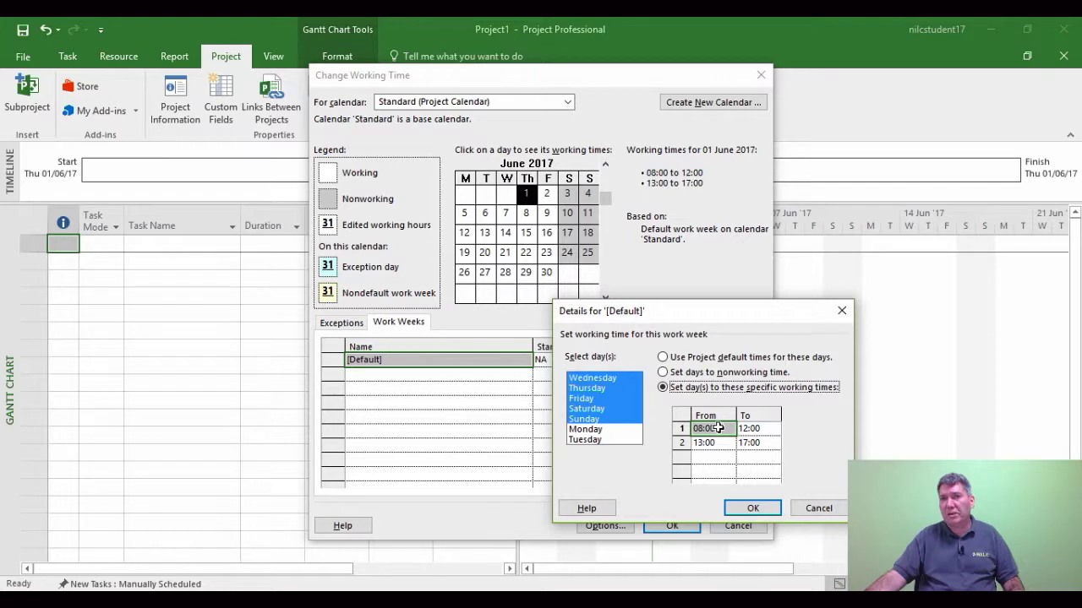
pyautogui.click(715, 429)
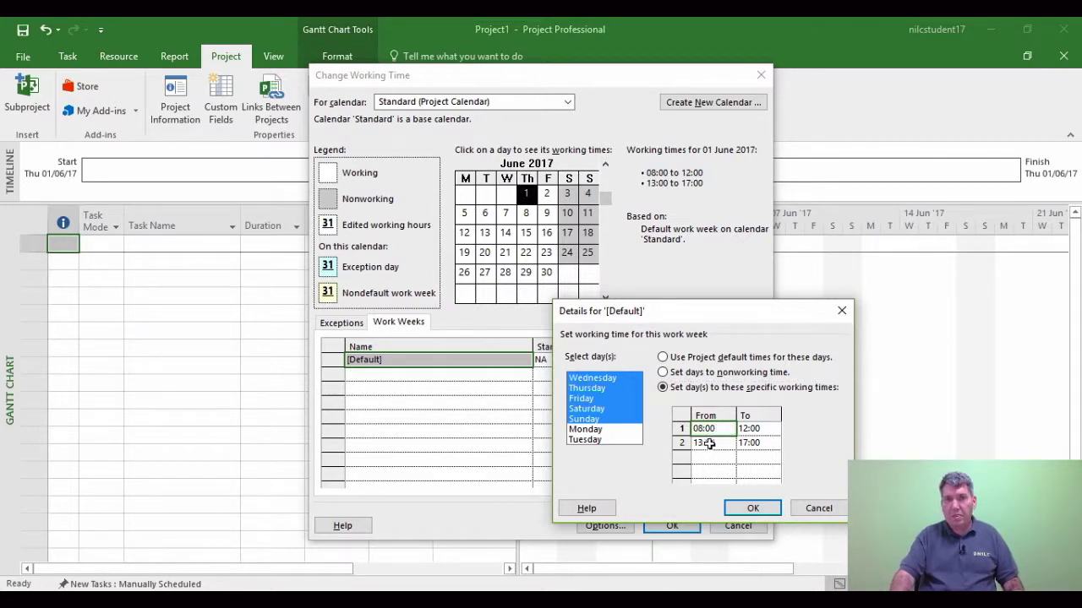
pyautogui.press('BackSpace')
pyautogui.write('0')
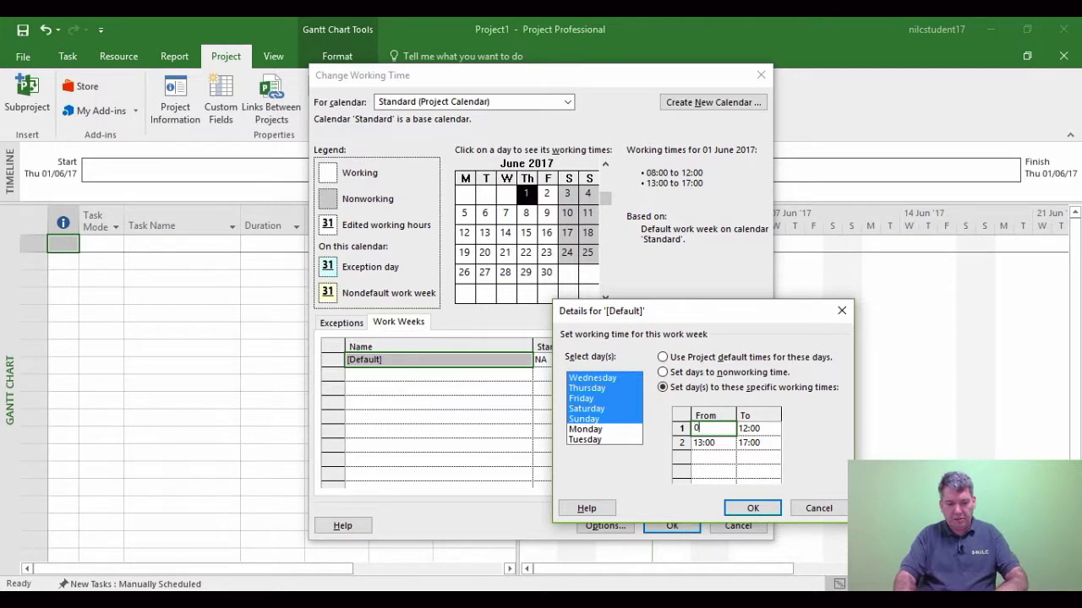
pyautogui.write('8:30')
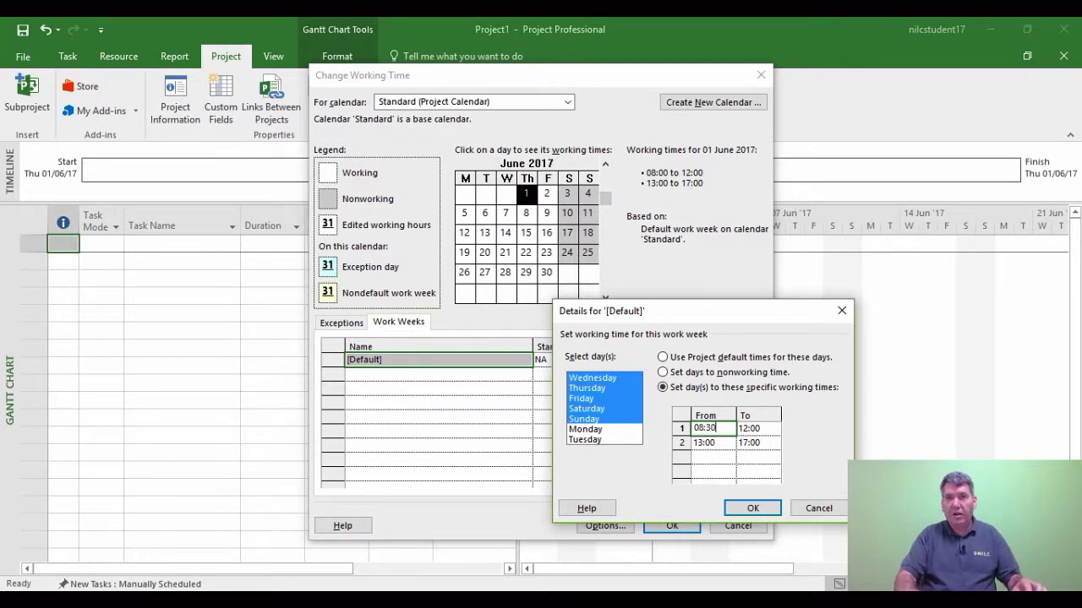
pyautogui.click(710, 445)
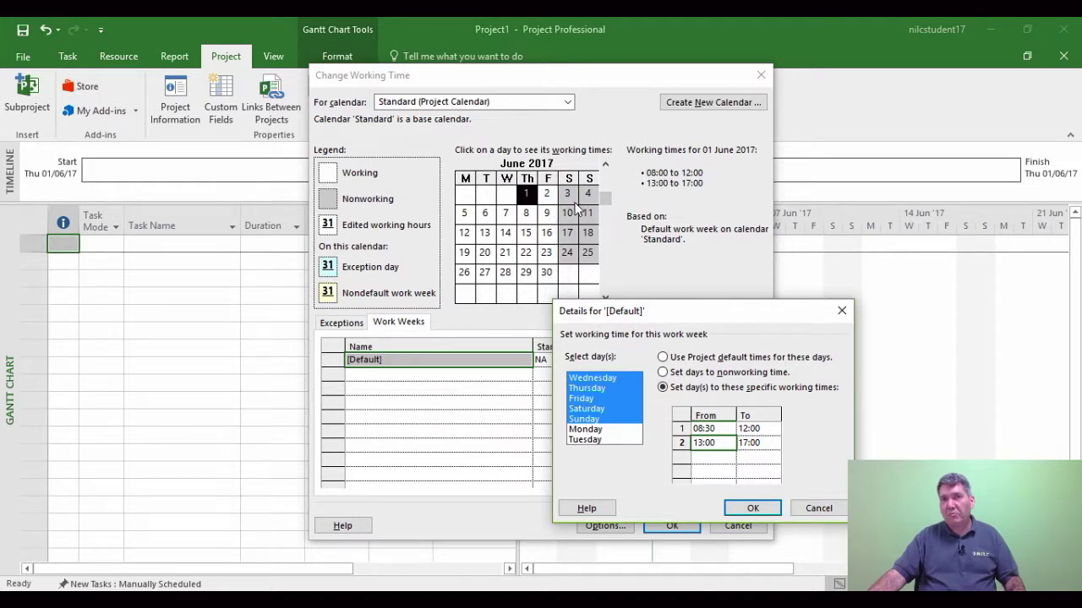
pyautogui.click(752, 508)
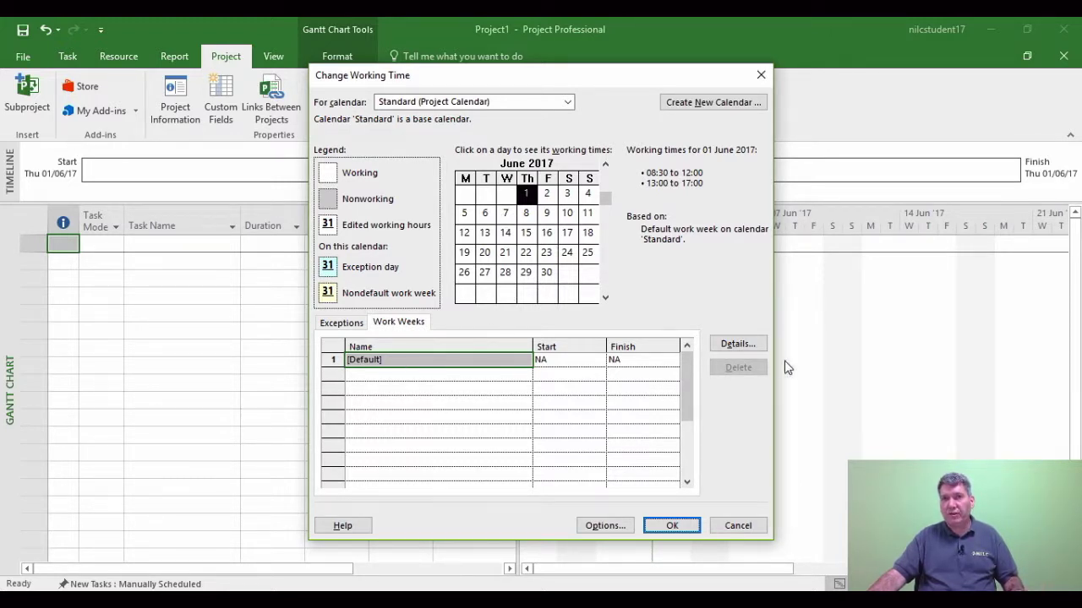
# Set Monday and Tuesday to nonworking time in the default work week
pyautogui.click(738, 346)
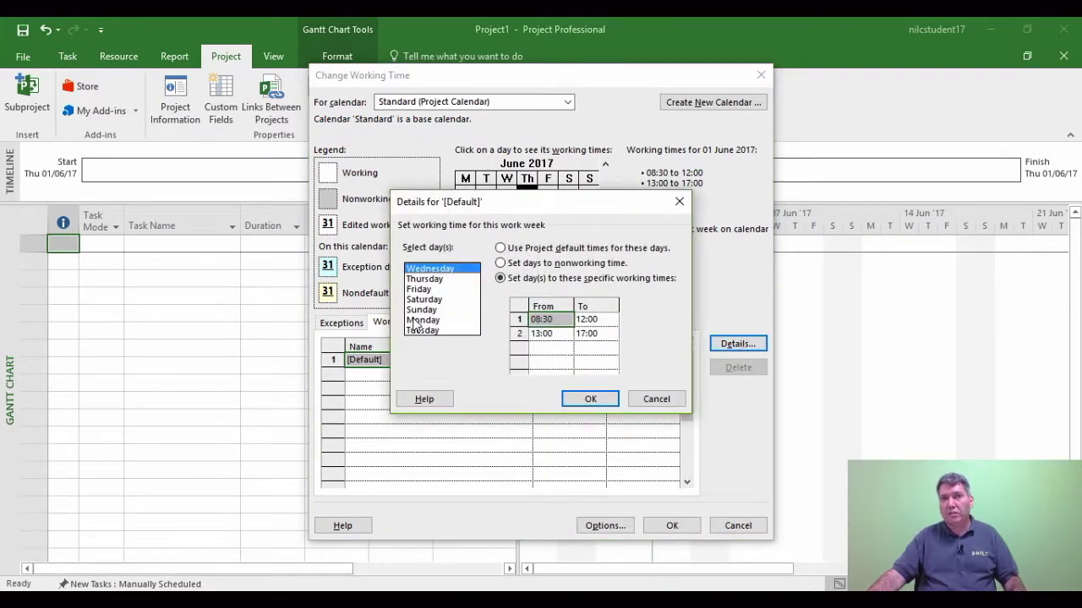
pyautogui.click(420, 321)
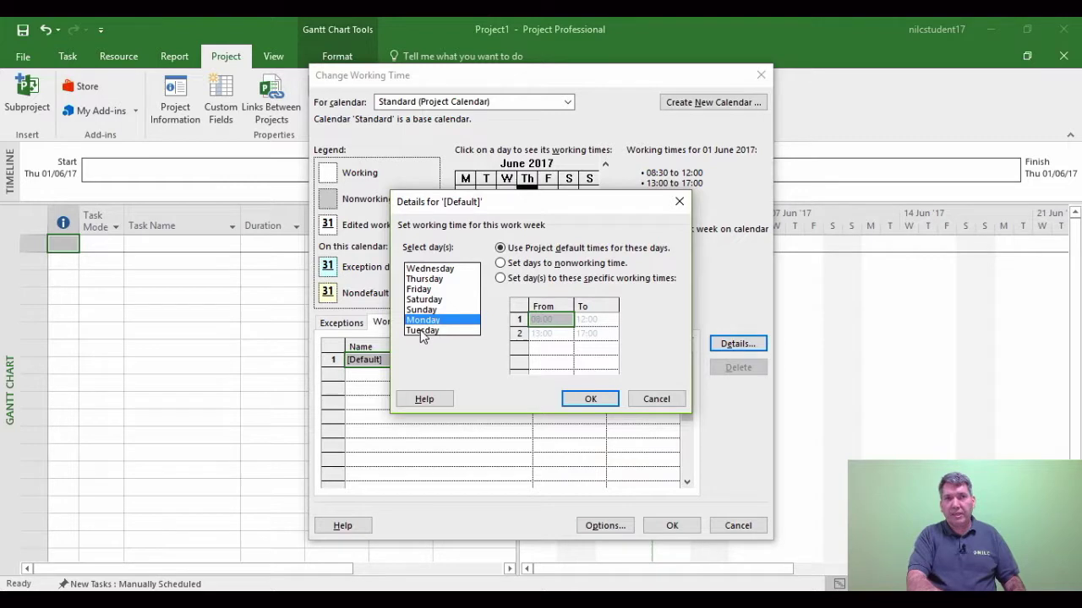
pyautogui.keyDown('ctrl'); pyautogui.click(420, 330); pyautogui.keyUp('ctrl')
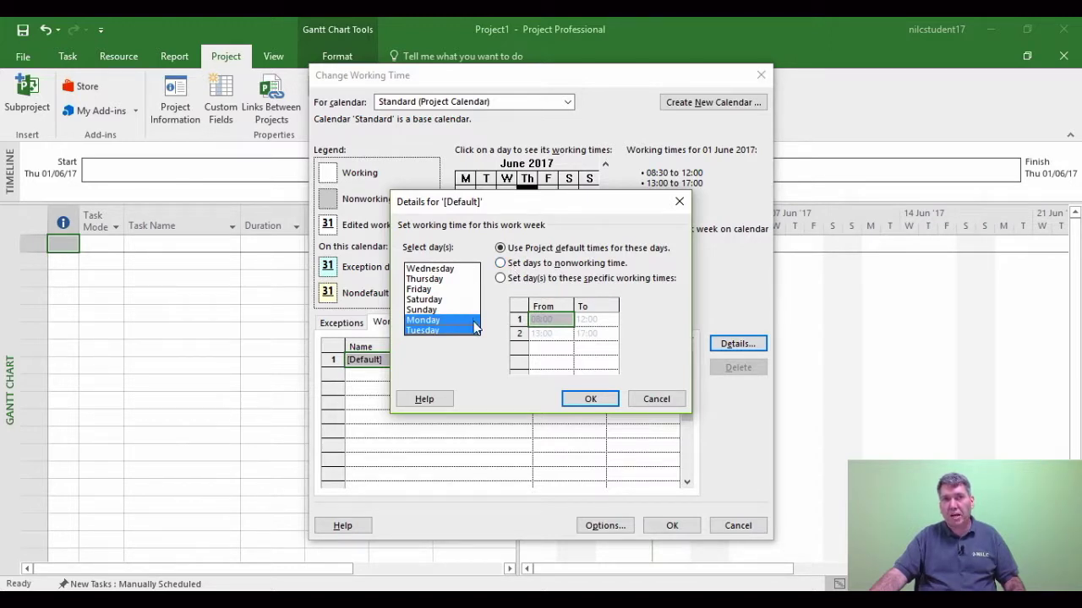
pyautogui.click(501, 263)
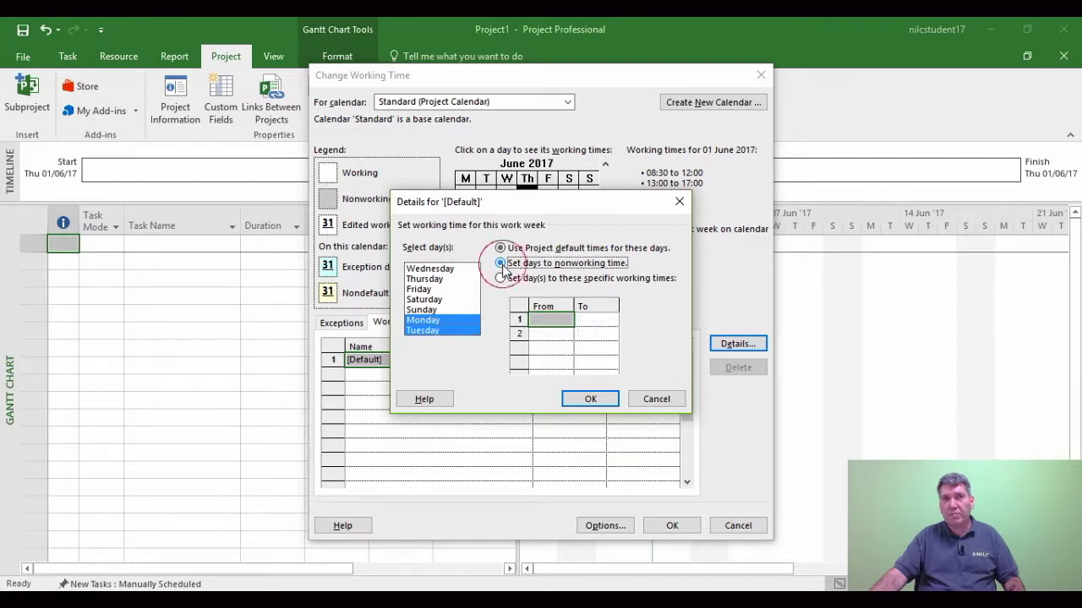
pyautogui.click(591, 400)
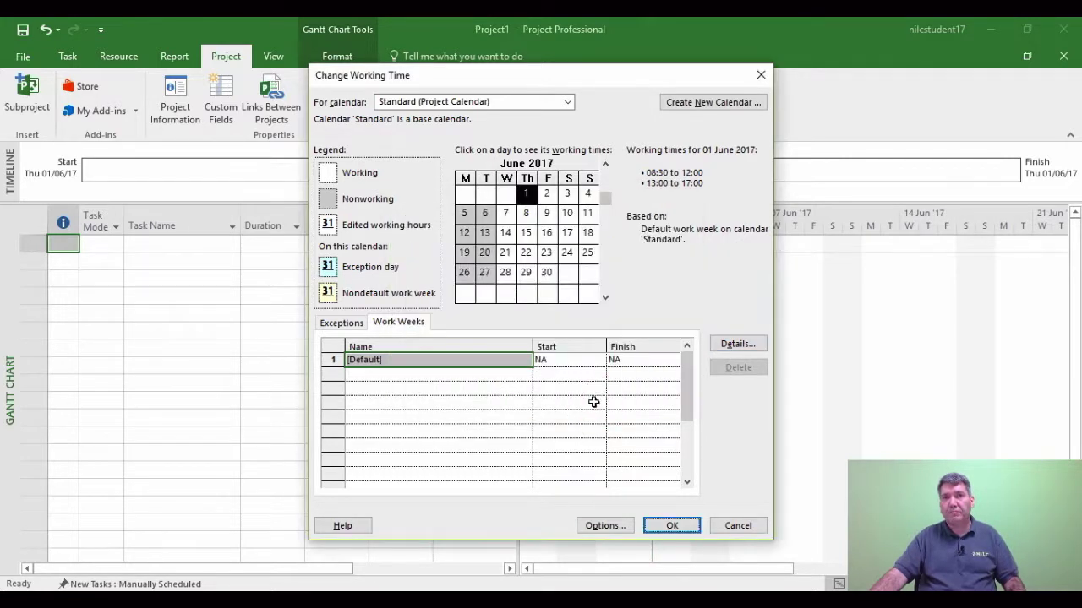
# Check the working times of 5, 12 and 7 June 2017 in the Standard calendar
pyautogui.click(464, 215)
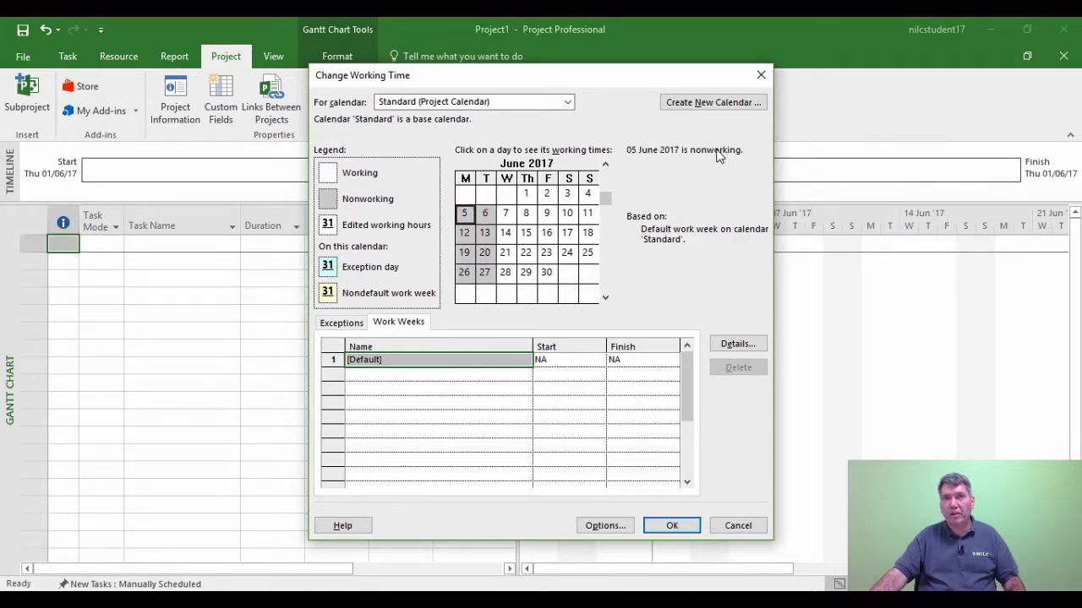
pyautogui.click(464, 232)
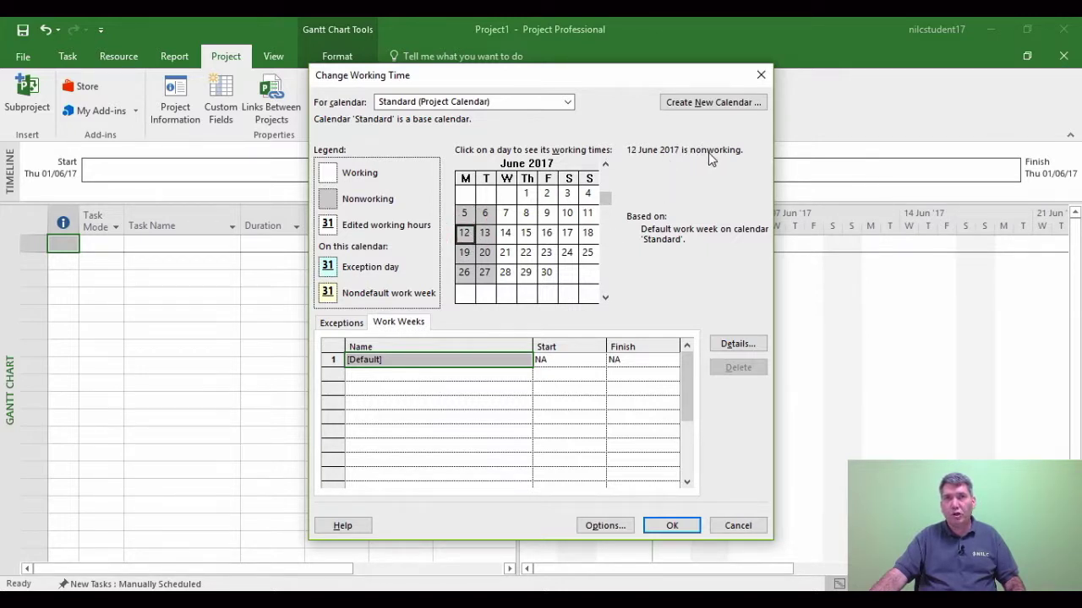
pyautogui.click(505, 217)
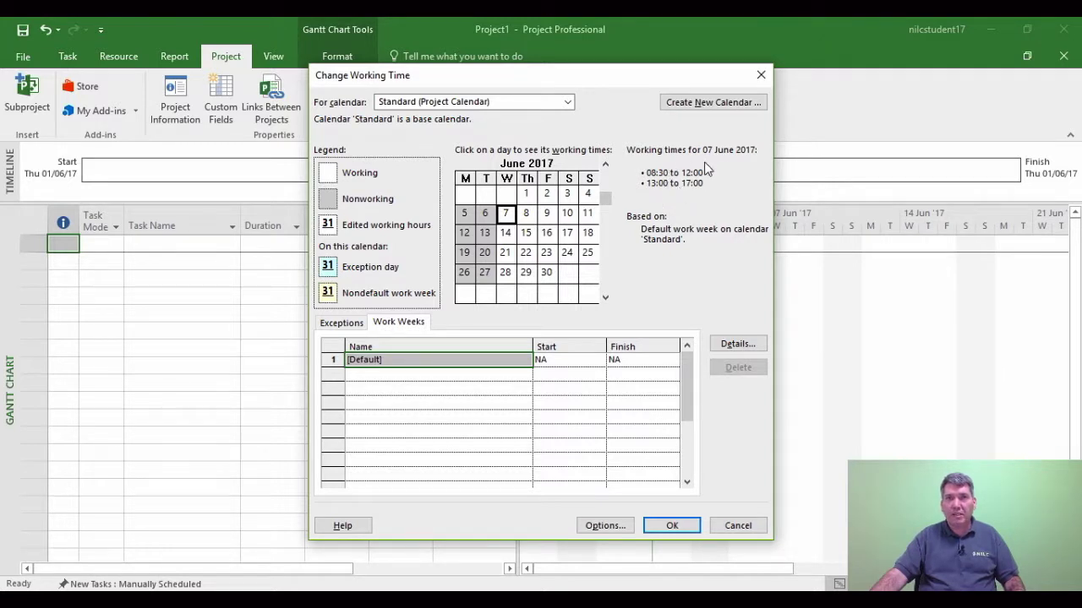
# Check the working times of 11, 10, 18, 19 and 20 June 2017, and apply the working time changes to the Standard calendar
pyautogui.click(589, 218)
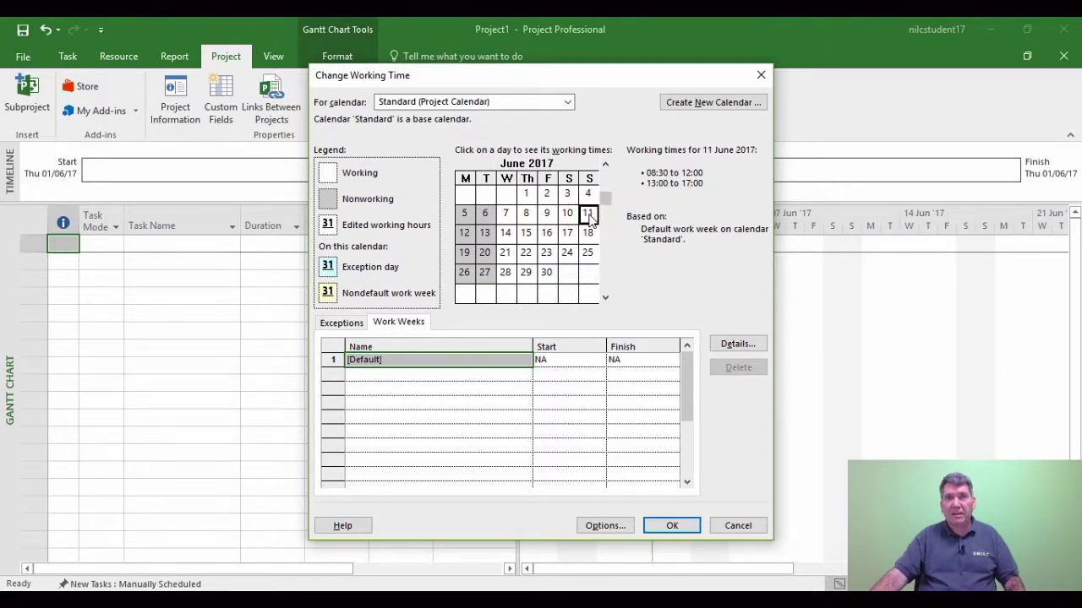
pyautogui.click(567, 215)
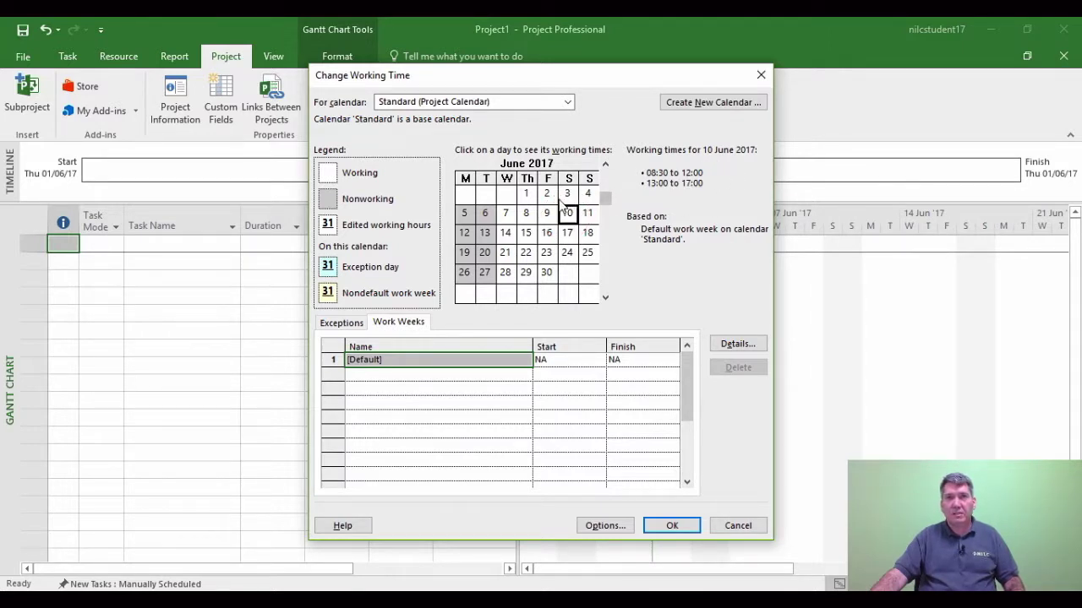
pyautogui.click(589, 235)
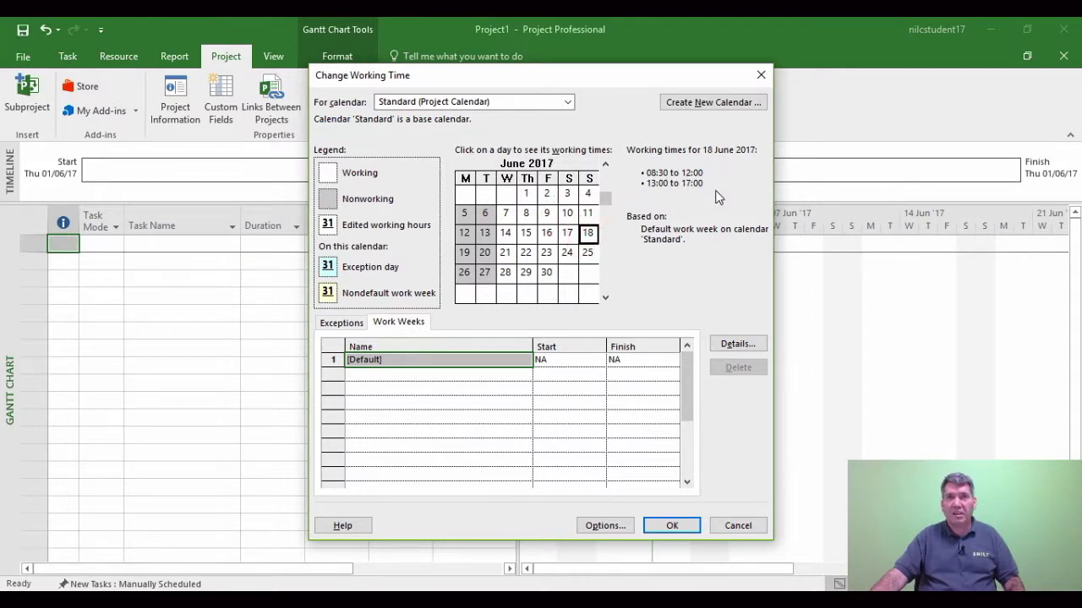
pyautogui.click(464, 254)
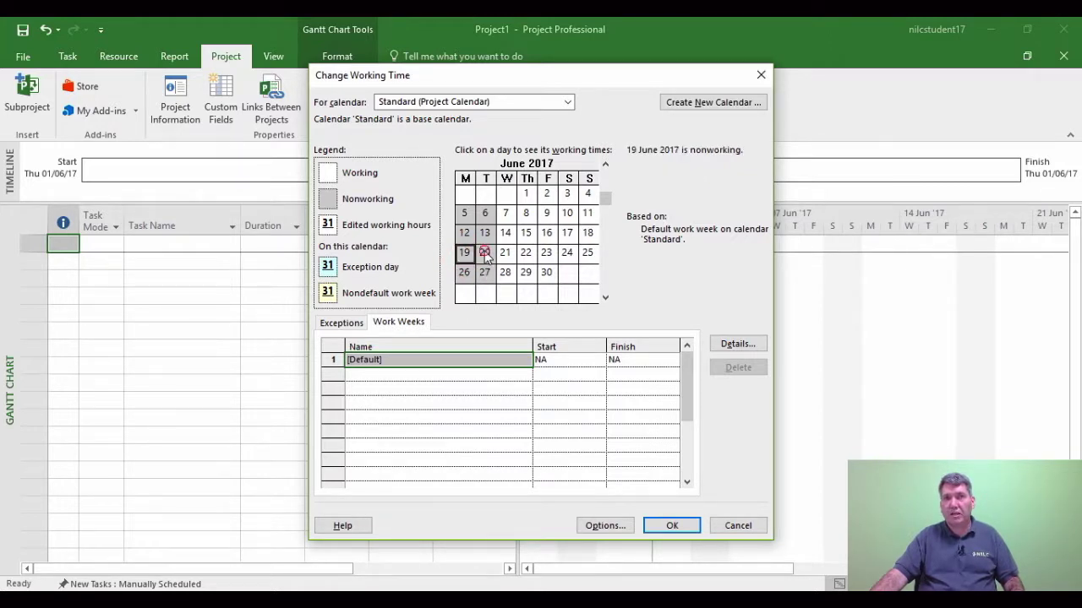
pyautogui.click(485, 254)
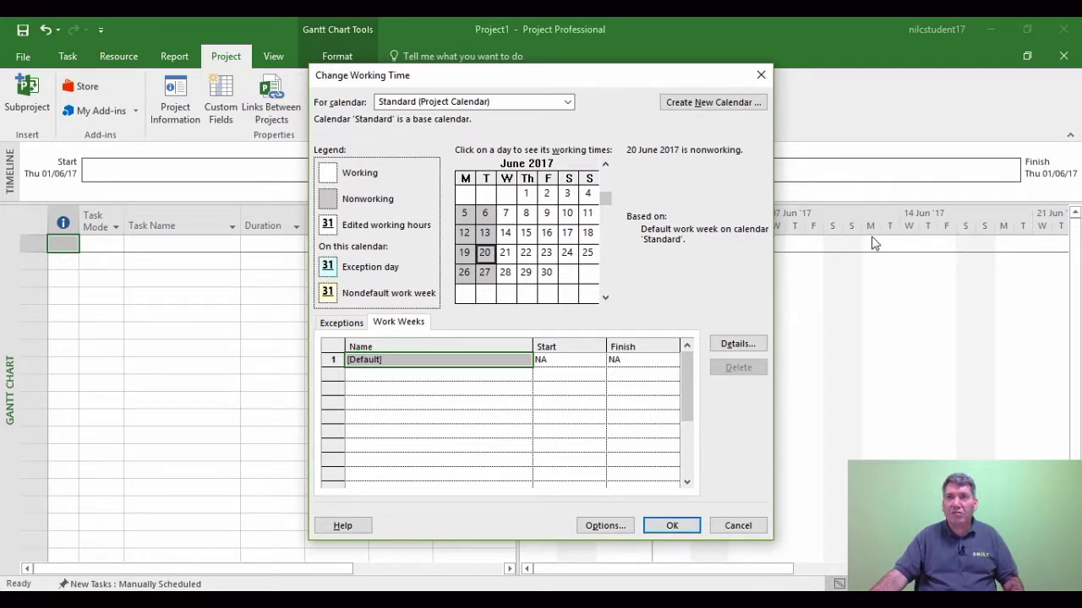
pyautogui.click(672, 526)
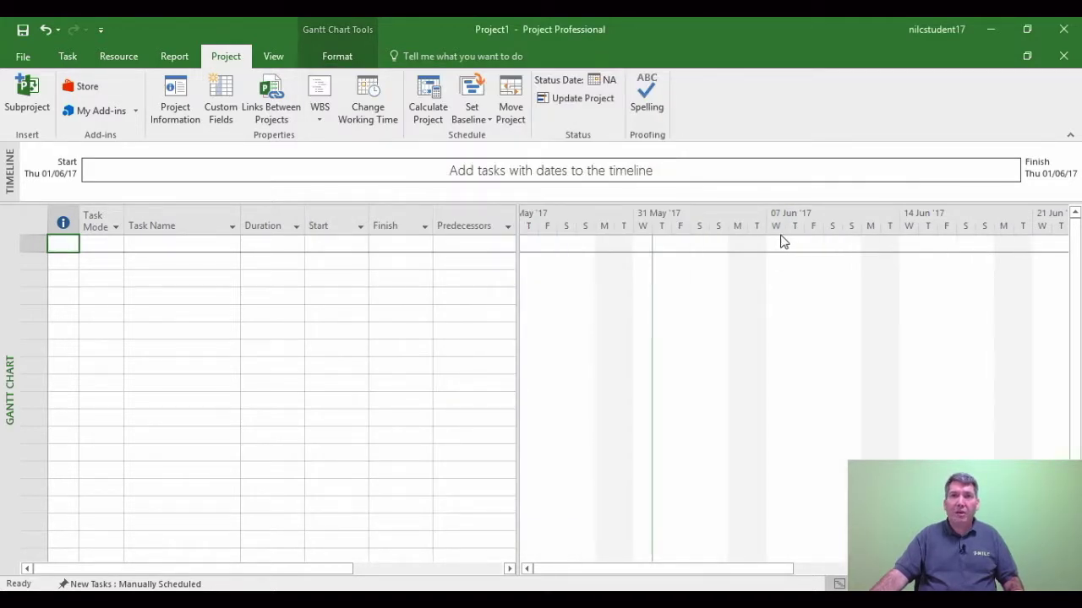